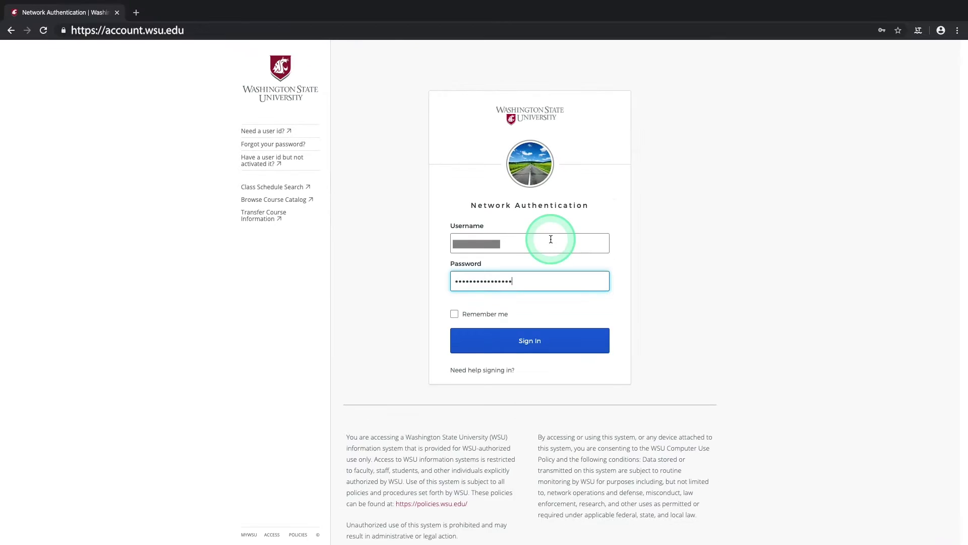
Step: Sign in on the Network Authentication page with the WSU username and password
{"action": "left_click", "coordinate": [559, 341]}
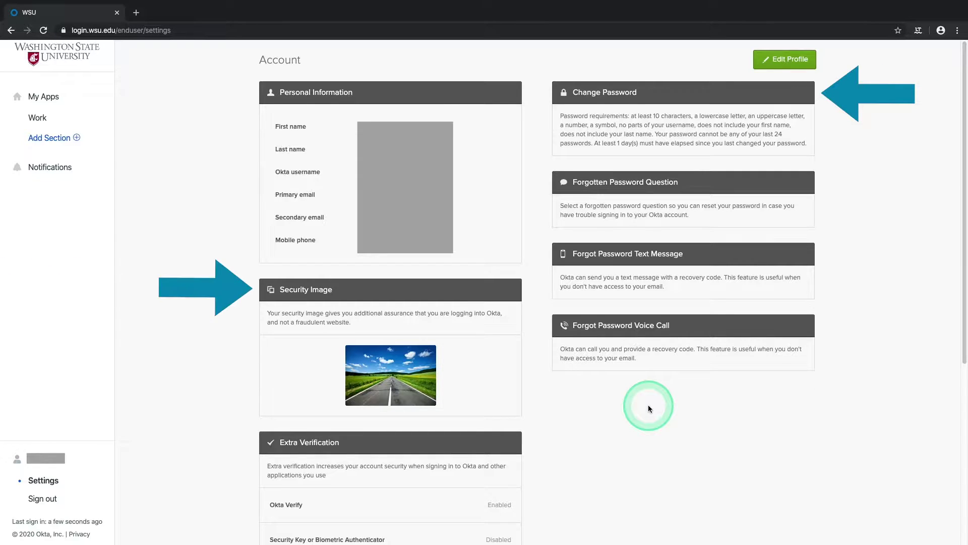
{"action": "scroll", "coordinate": [649, 405], "scroll_direction": "down", "scroll_amount": 4}
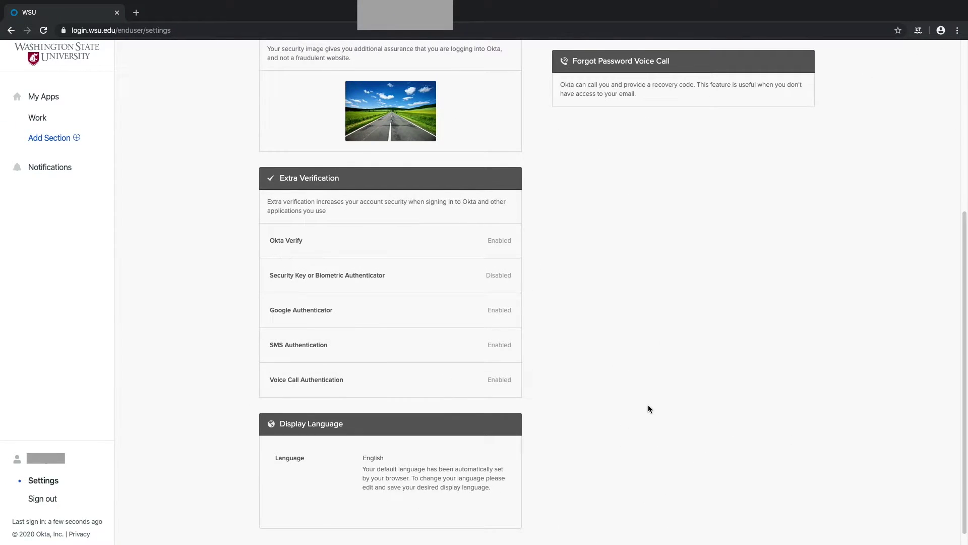
{"action": "scroll", "coordinate": [648, 405], "scroll_direction": "up", "scroll_amount": 5}
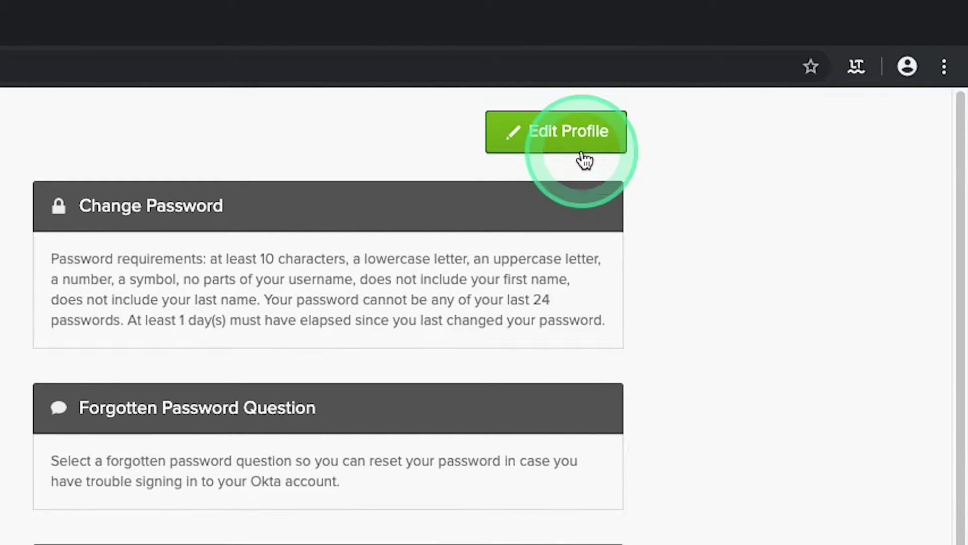
Step: Switch the account to Edit Profile and re-verify the account password
{"action": "left_click", "coordinate": [583, 156]}
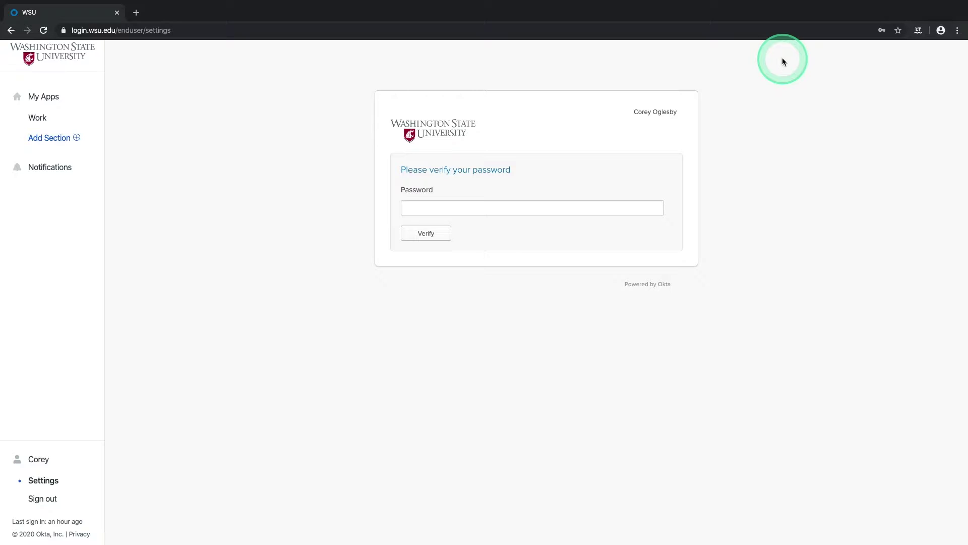
{"action": "left_click", "coordinate": [573, 203]}
{"action": "type", "text": "•••••••••••"}
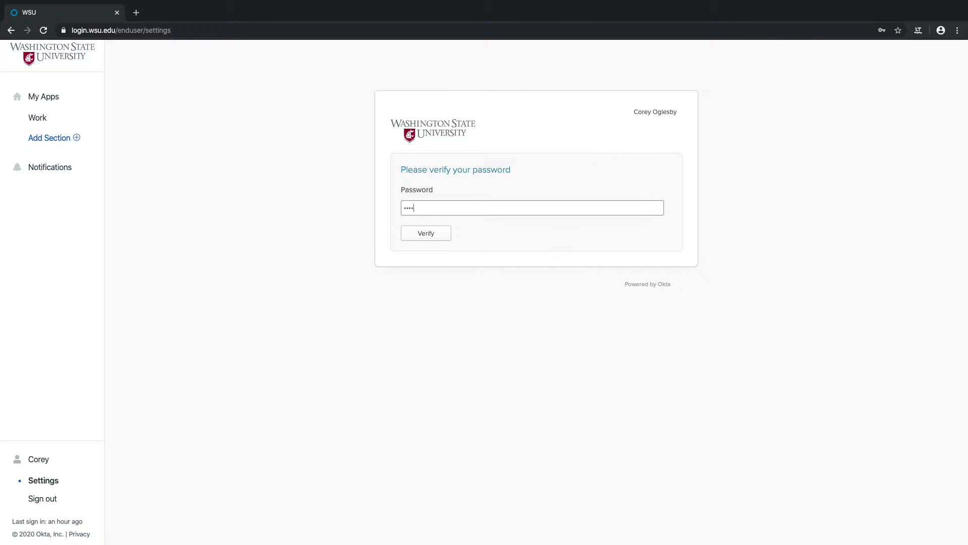
{"action": "left_click", "coordinate": [428, 234]}
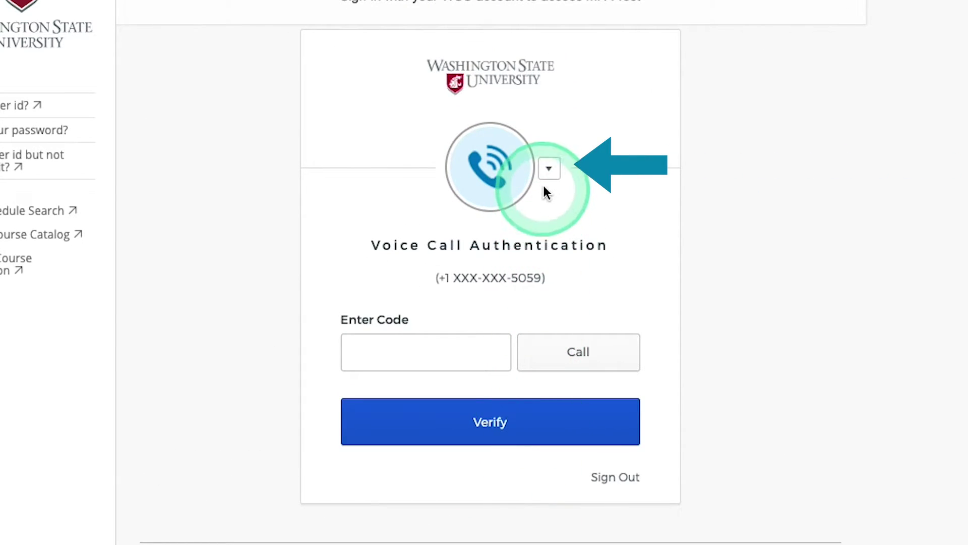
Step: Switch the factor to SMS Authentication, send a code, and enter the texted verification code
{"action": "left_click", "coordinate": [548, 174]}
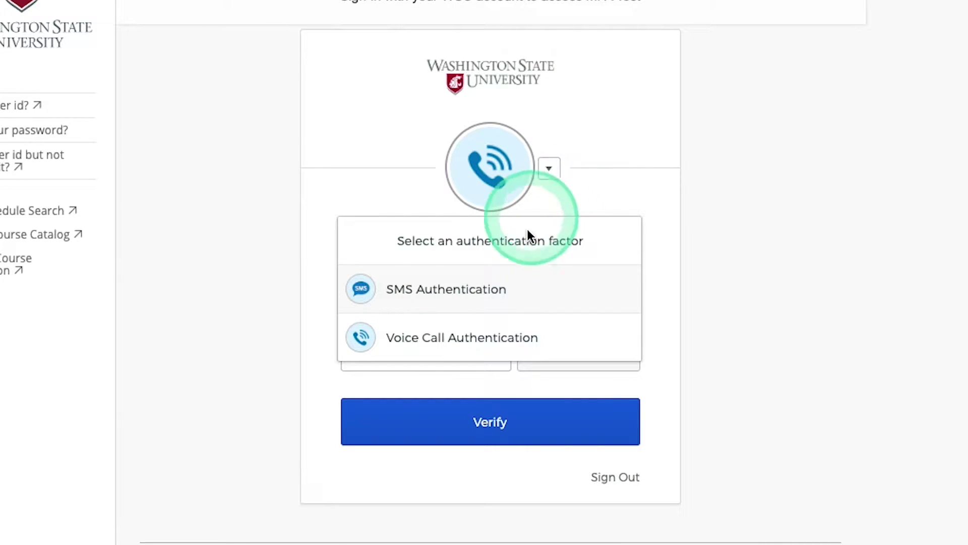
{"action": "left_click", "coordinate": [497, 285]}
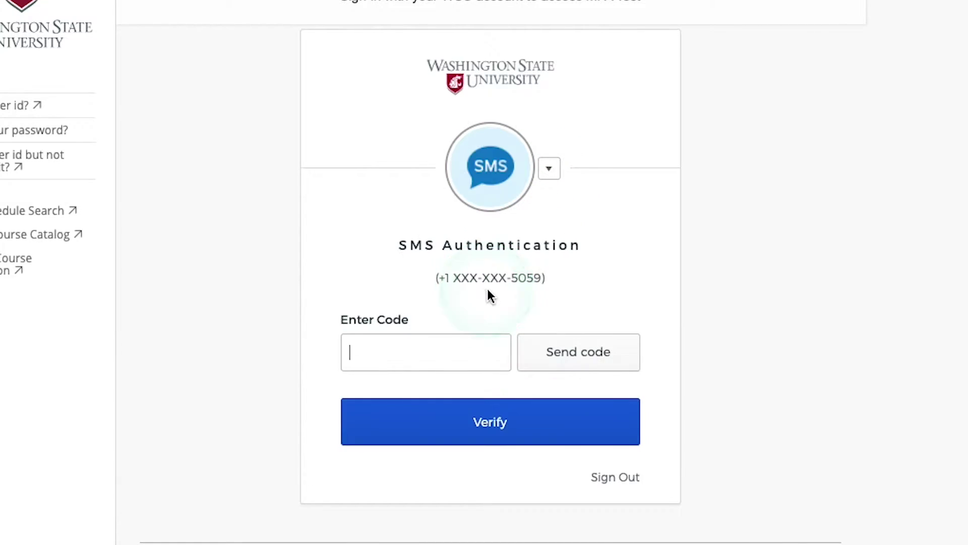
{"action": "left_click", "coordinate": [543, 348]}
{"action": "left_click", "coordinate": [485, 352]}
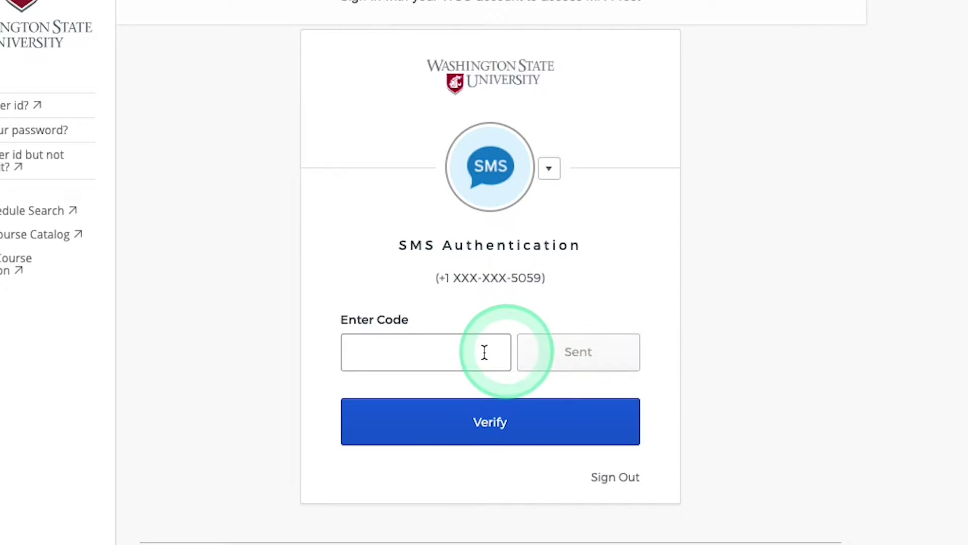
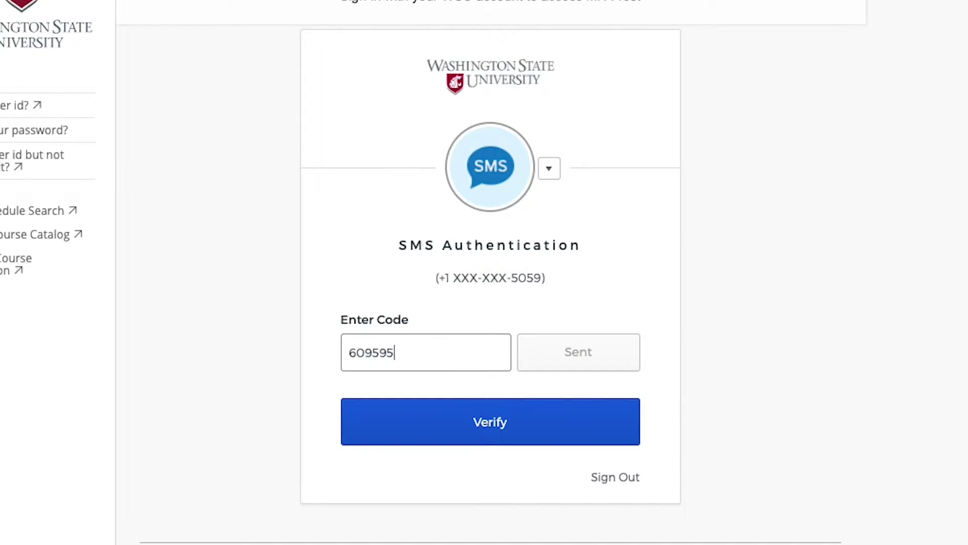
{"action": "left_click", "coordinate": [543, 437]}
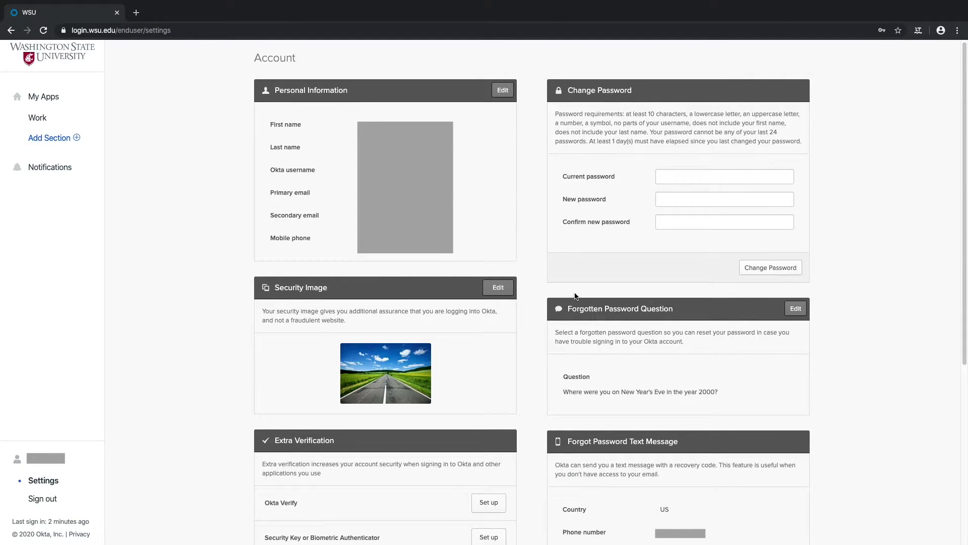
Step: Begin Okta Verify enrollment from the Extra Verification section's Set up option
{"action": "scroll", "coordinate": [574, 292], "scroll_direction": "down", "scroll_amount": 2}
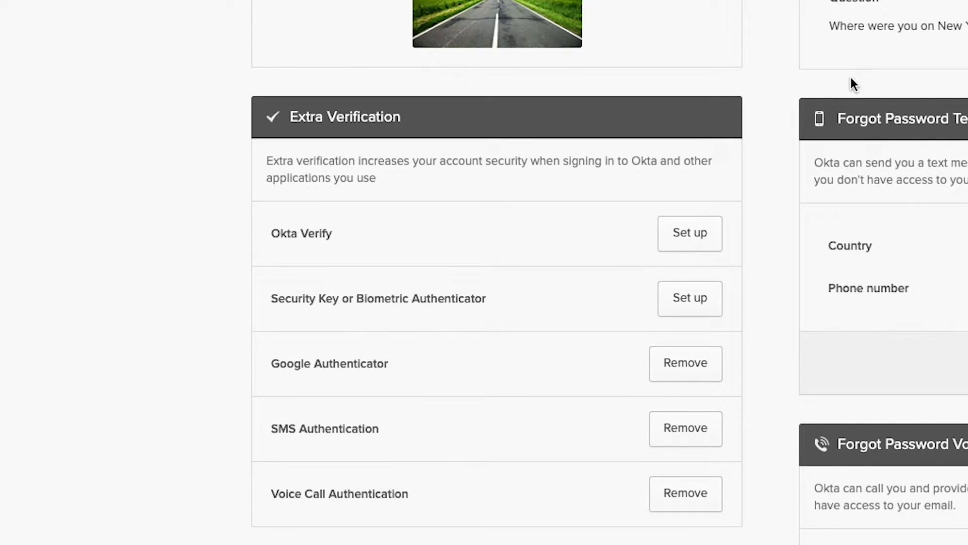
{"action": "left_click", "coordinate": [696, 244]}
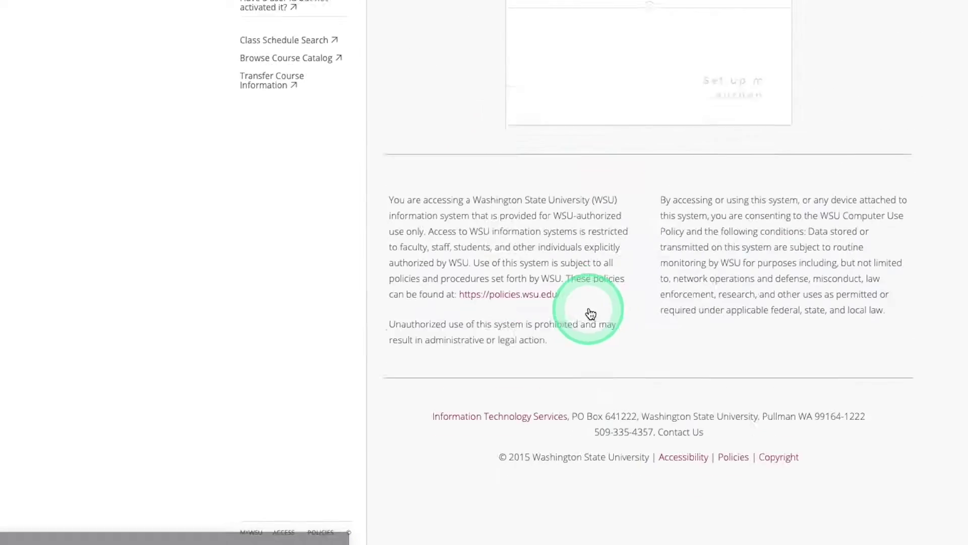
{"action": "left_click", "coordinate": [492, 318]}
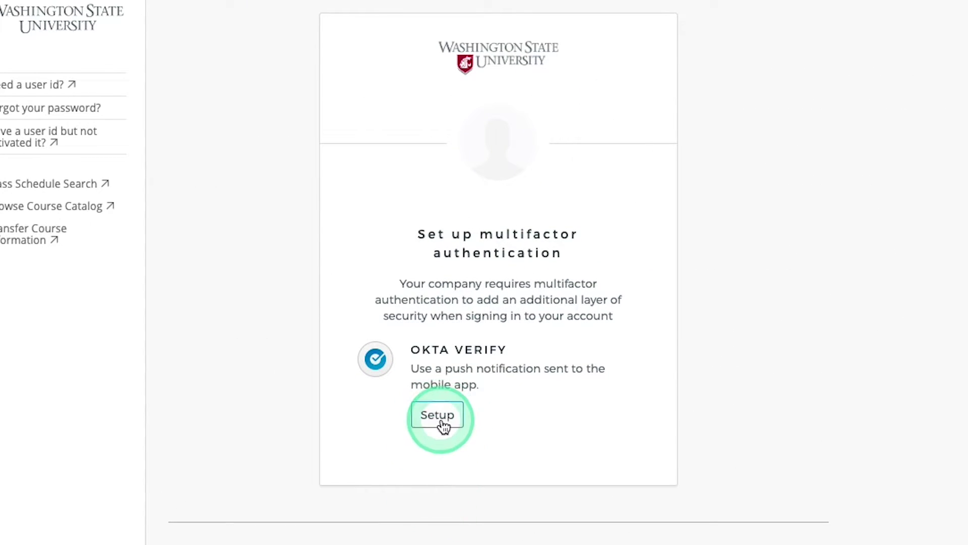
Step: Pick iPhone as the device, install Okta Verify, and add an account with camera access allowed
{"action": "left_click", "coordinate": [364, 286]}
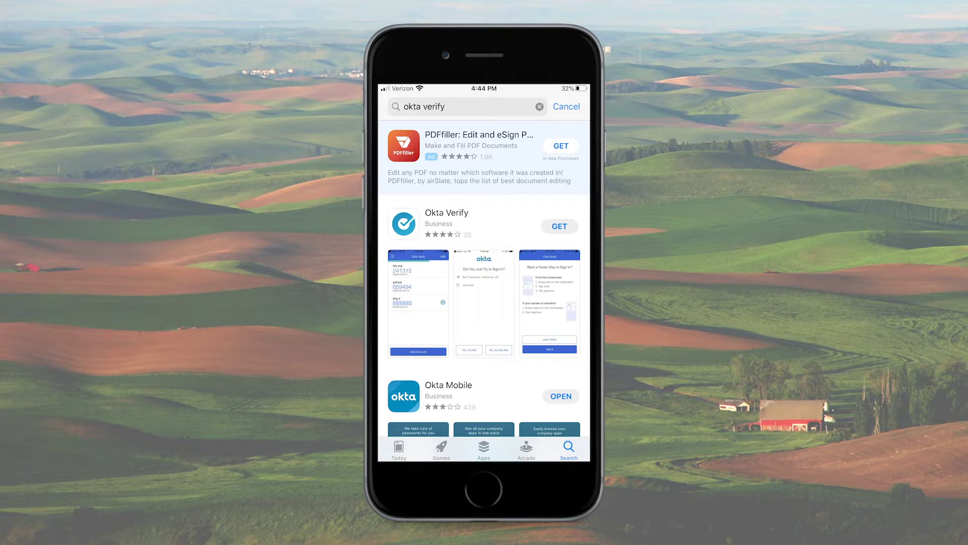
{"action": "left_click", "coordinate": [559, 226]}
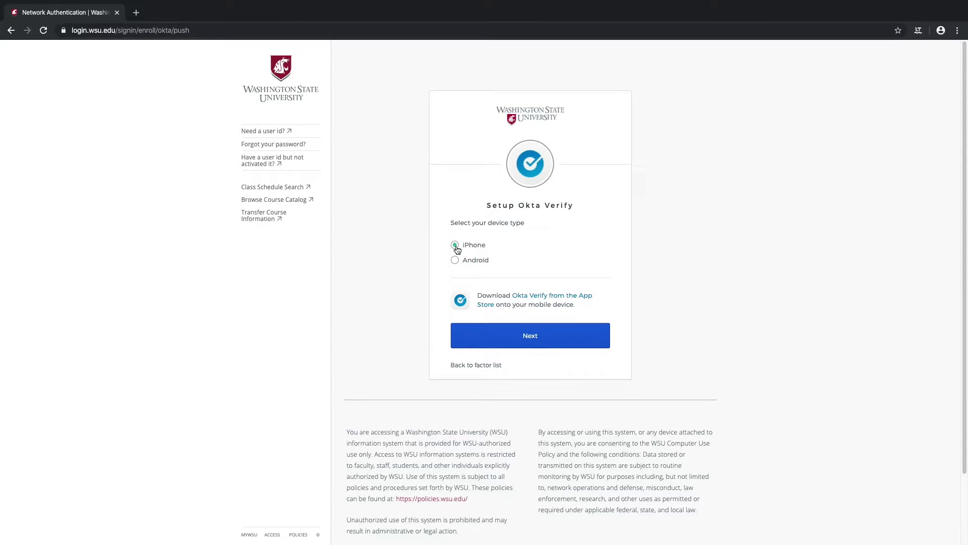
{"action": "left_click", "coordinate": [527, 332]}
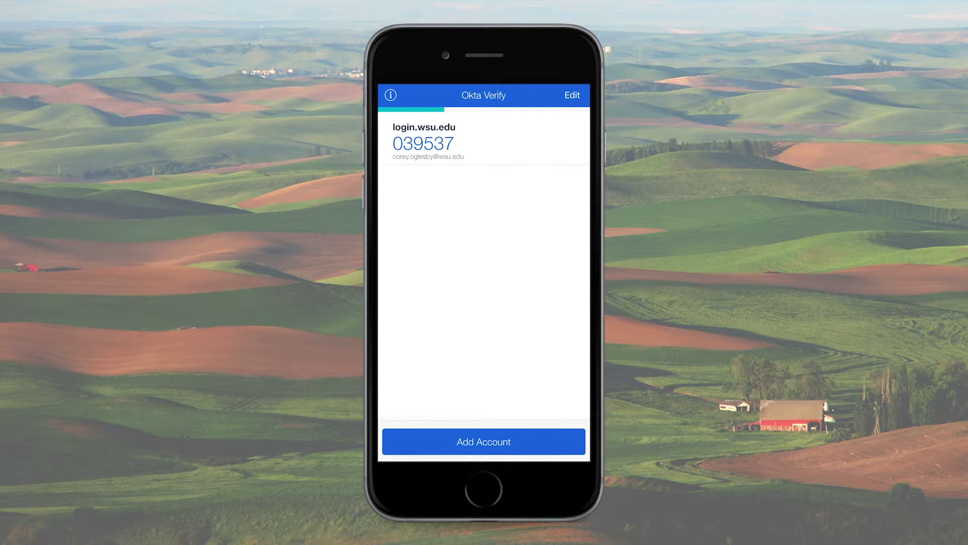
{"action": "left_click", "coordinate": [496, 443]}
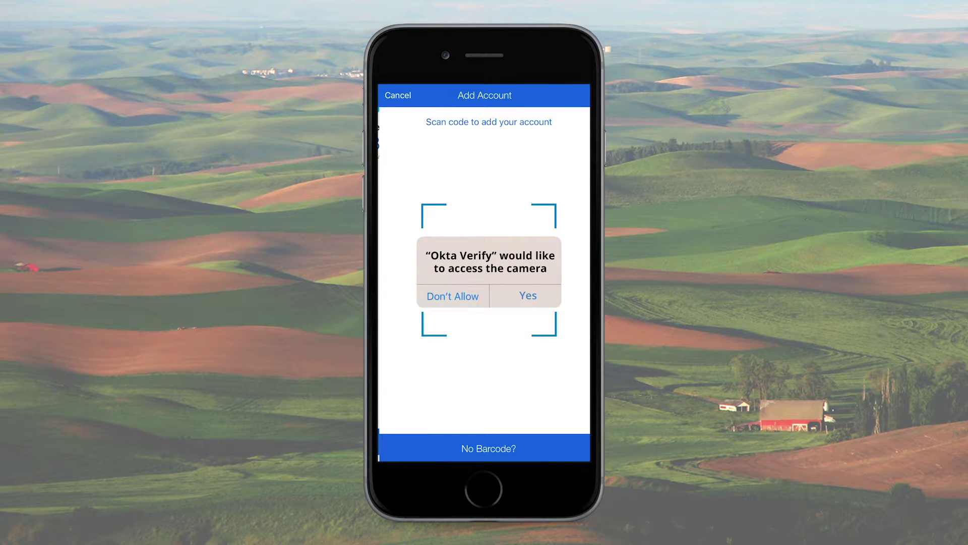
{"action": "left_click", "coordinate": [528, 296]}
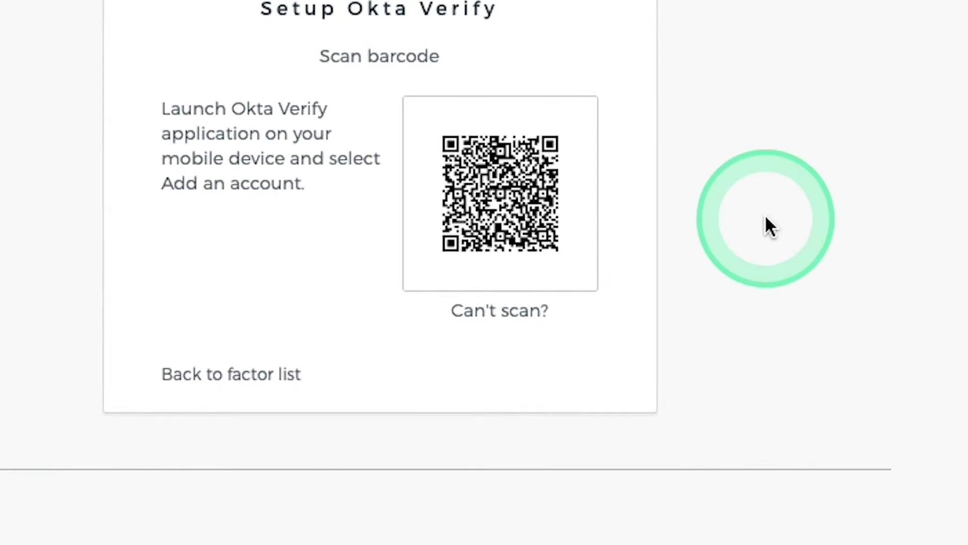
Step: Use Can't scan? to text the activation link via SMS to the United States mobile number
{"action": "left_click", "coordinate": [535, 322]}
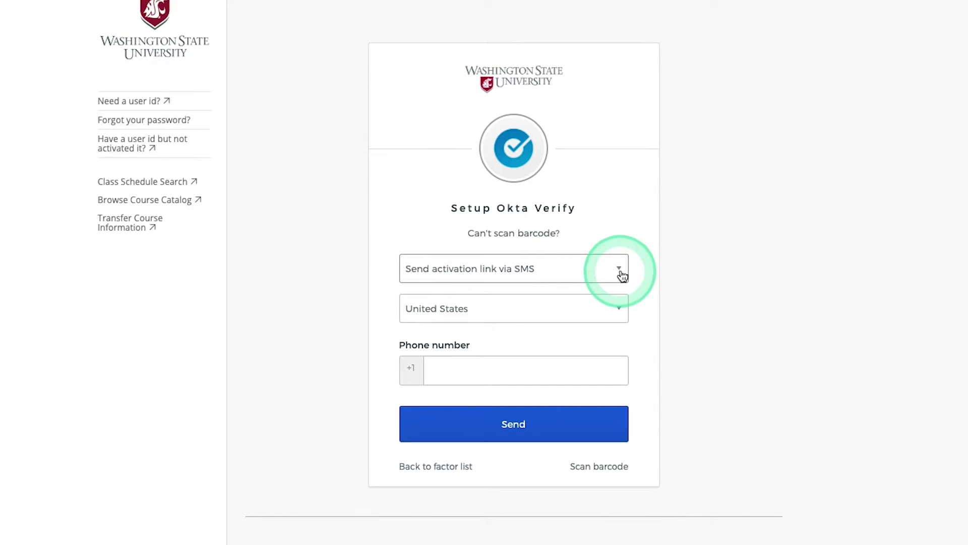
{"action": "left_click", "coordinate": [620, 271]}
{"action": "left_click", "coordinate": [602, 298]}
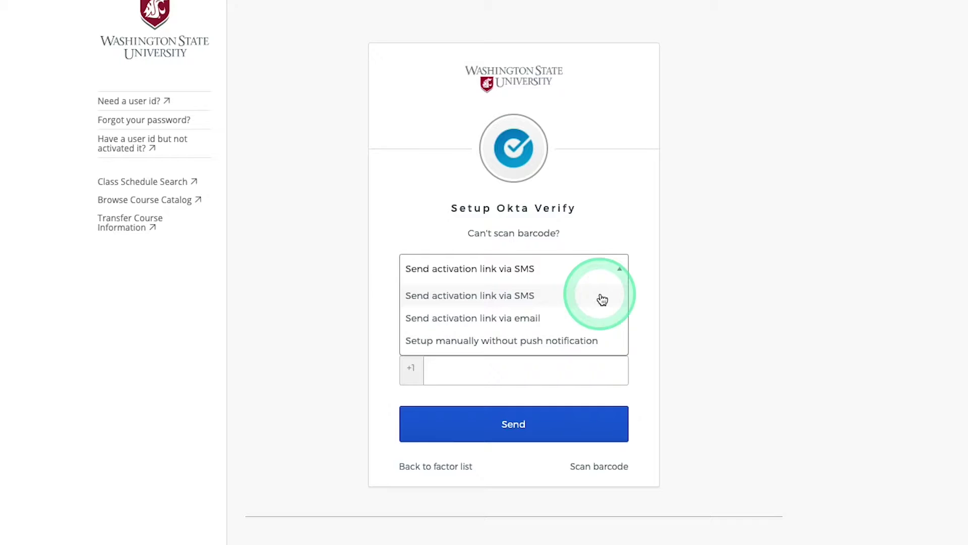
{"action": "left_click", "coordinate": [614, 308]}
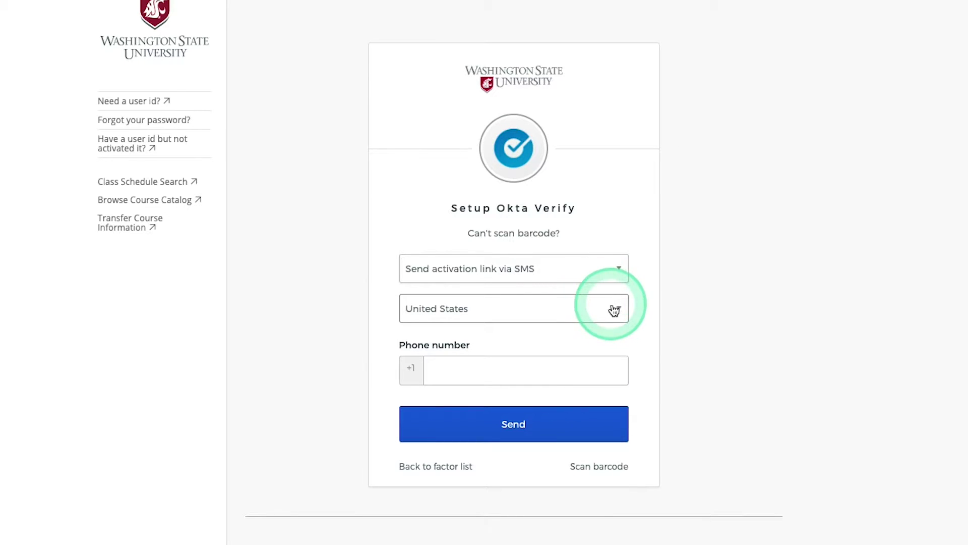
{"action": "left_click", "coordinate": [691, 313]}
{"action": "left_click", "coordinate": [564, 371]}
{"action": "type", "text": "5095551234"}
{"action": "left_click", "coordinate": [558, 411]}
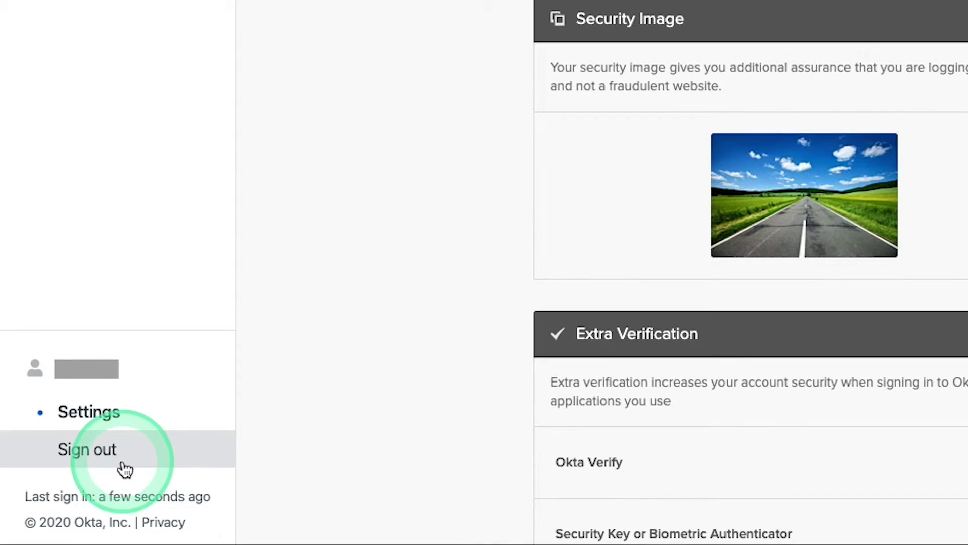
Step: Sign out of WSU Okta and load mfa.it.wsu.edu in the browser
{"action": "left_click", "coordinate": [125, 469]}
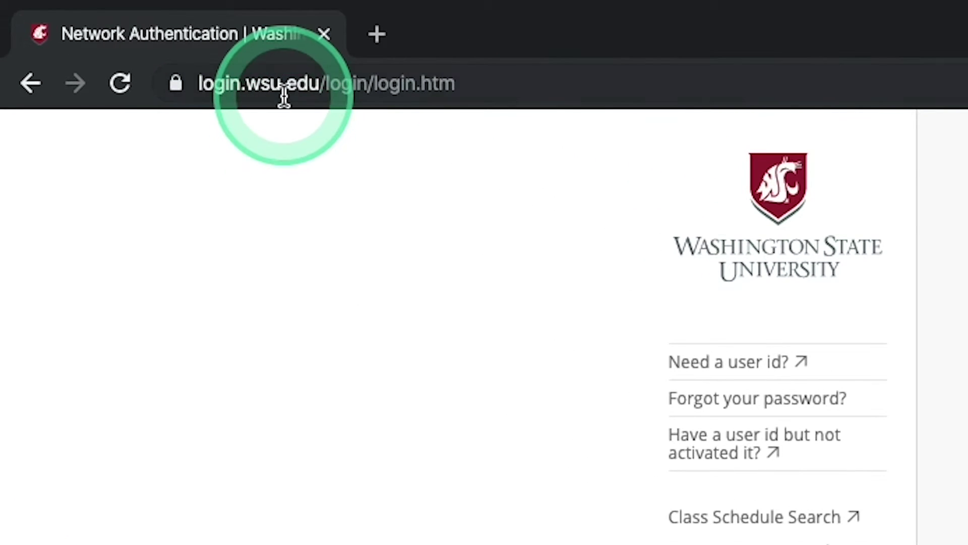
{"action": "left_click", "coordinate": [284, 96]}
{"action": "type", "text": "mfa.it.wsu"}
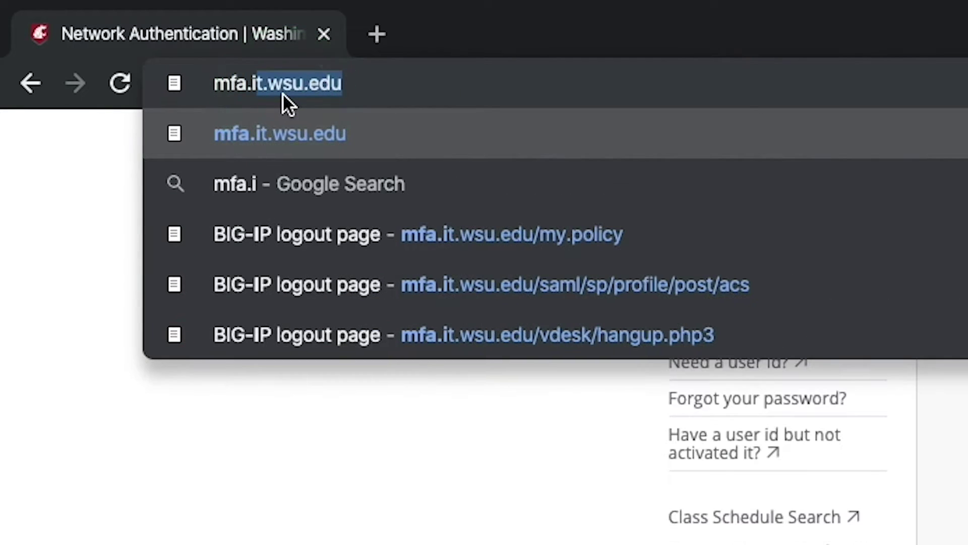
{"action": "type", "text": ".edu"}
{"action": "key", "text": "Return"}
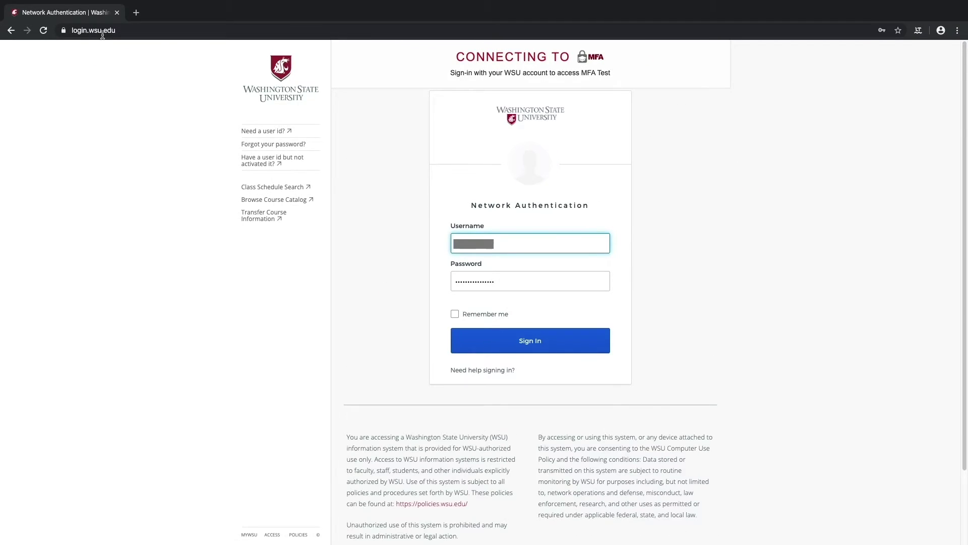
{"action": "left_click", "coordinate": [655, 319]}
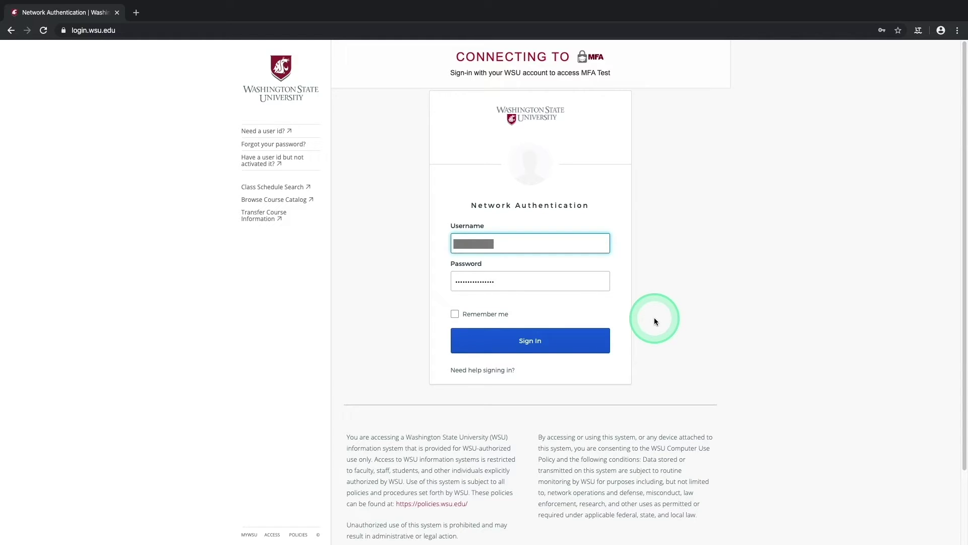
Step: Sign in to MFA Test and verify with the Okta Verify (iPhone) passcode instead
{"action": "left_click", "coordinate": [567, 342]}
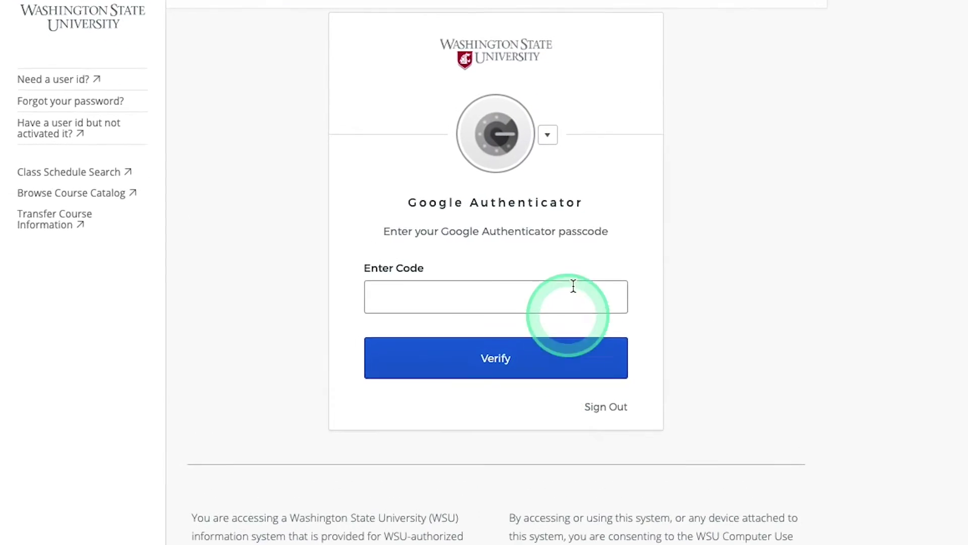
{"action": "left_click", "coordinate": [548, 136]}
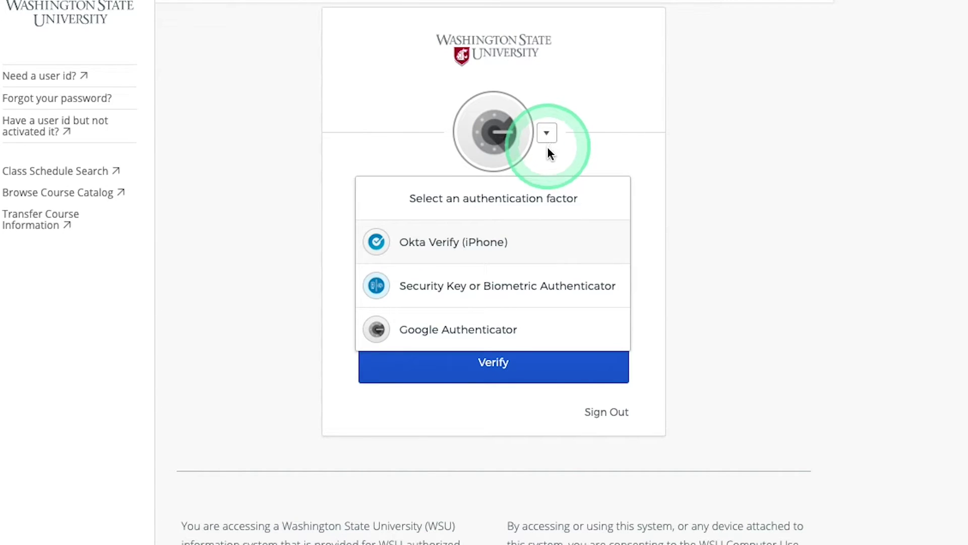
{"action": "left_click", "coordinate": [529, 247]}
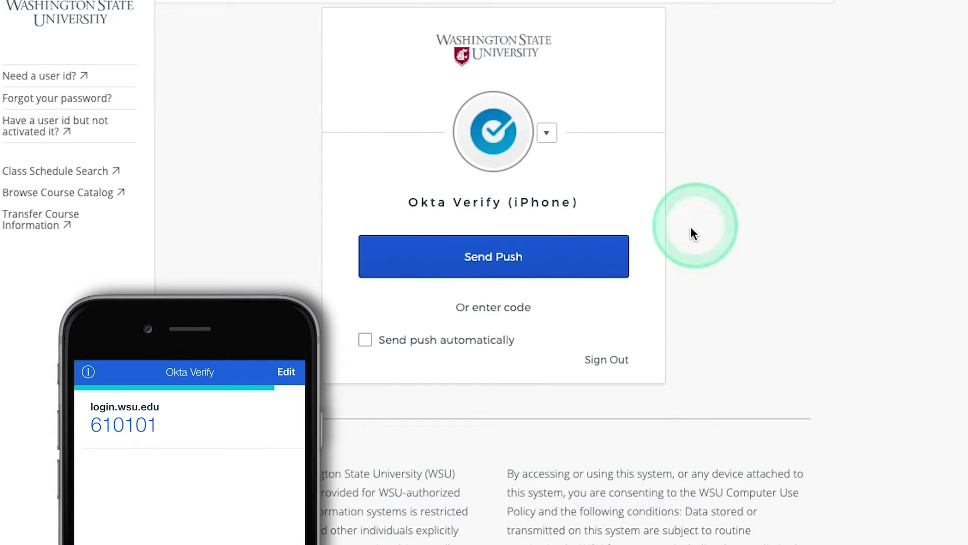
{"action": "left_click", "coordinate": [528, 309]}
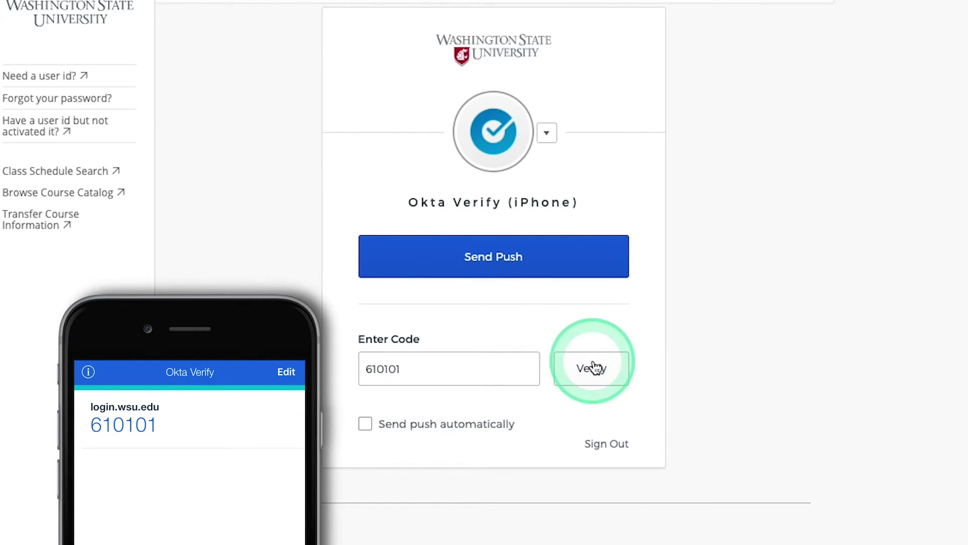
{"action": "left_click", "coordinate": [590, 368]}
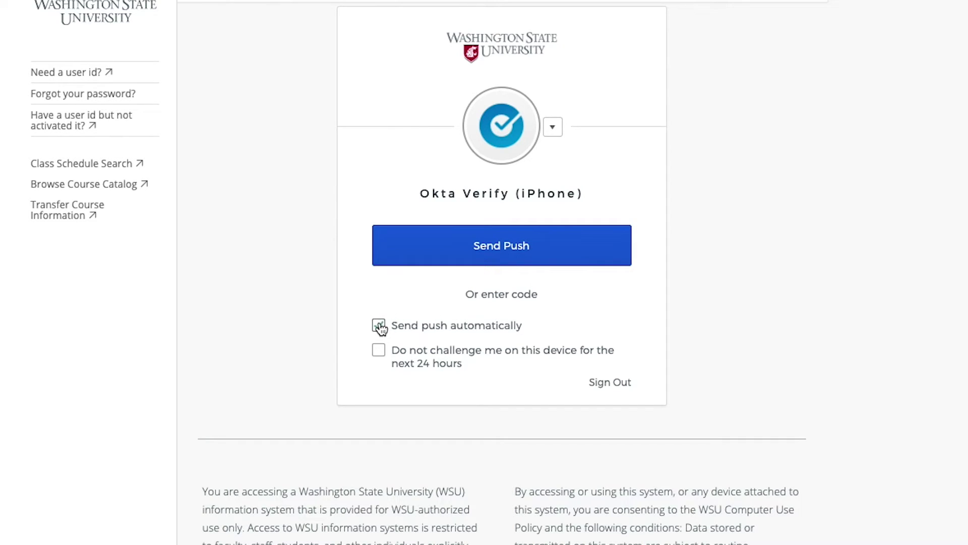
Step: Send an Okta Verify push to the phone for the MyWSU sign-in
{"action": "left_click", "coordinate": [504, 261]}
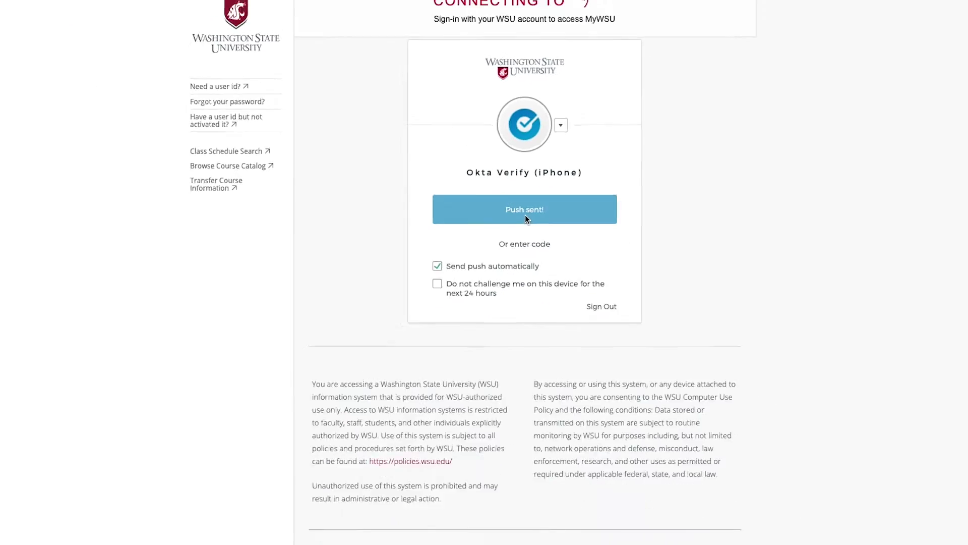